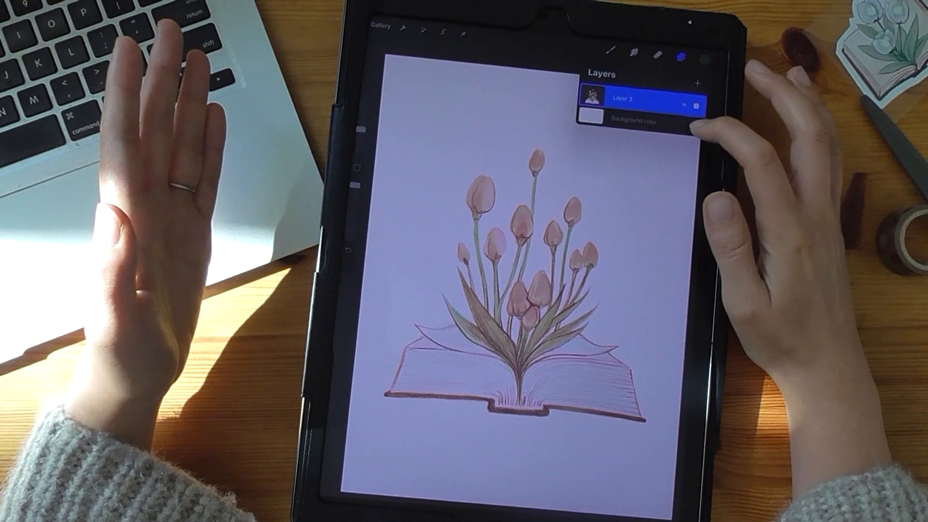
# Hide the background color so the artwork is transparent, and export the image as a PNG
pyautogui.click(695, 125)
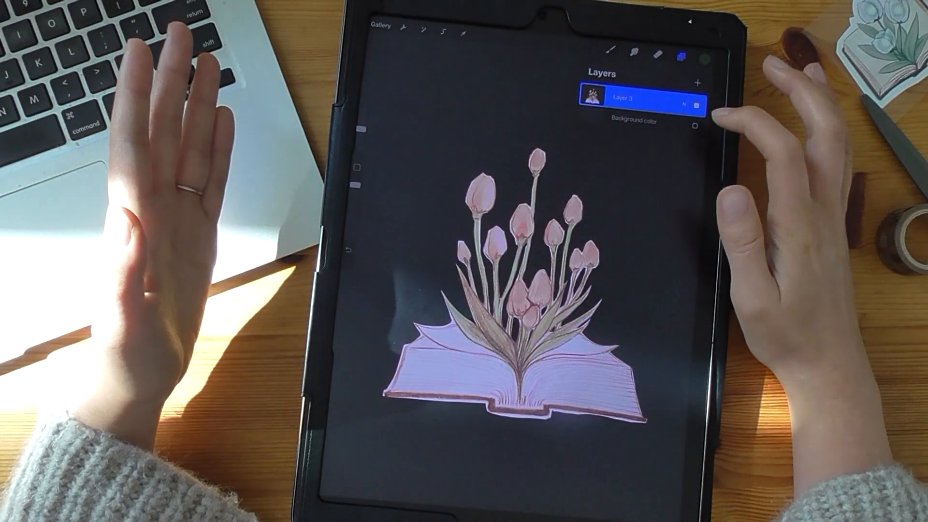
pyautogui.click(695, 125)
pyautogui.click(695, 126)
pyautogui.click(403, 27)
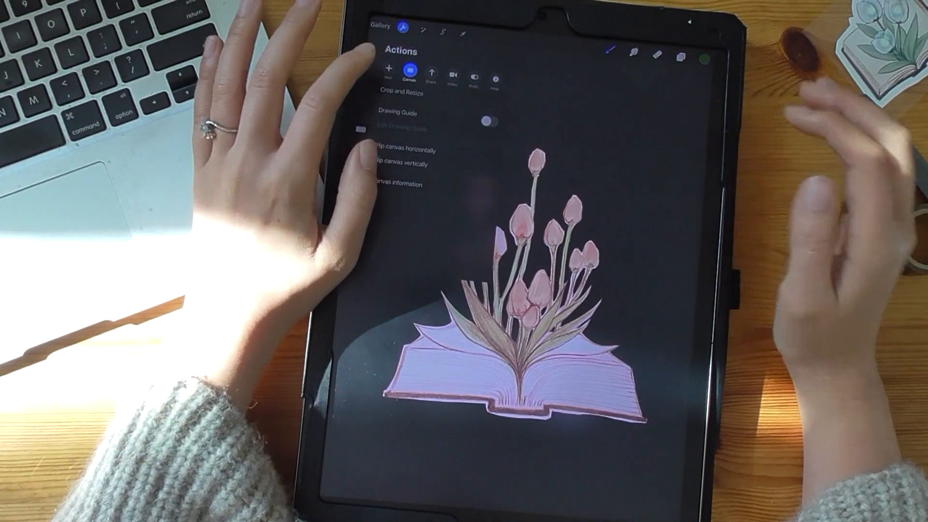
pyautogui.click(431, 72)
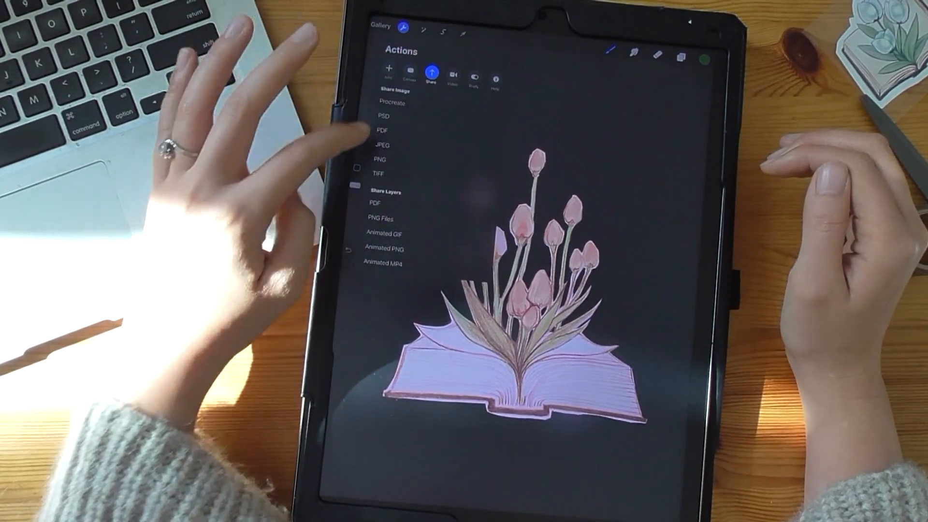
pyautogui.click(379, 159)
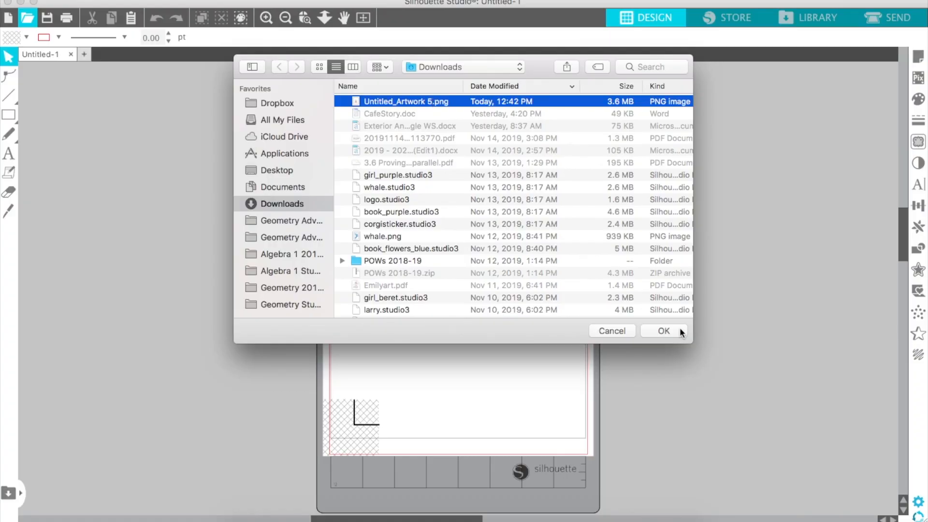
# Switch to Silhouette Studio, open Untitled_Artwork 5.png from Downloads, and center the artwork on the page
pyautogui.click(681, 330)
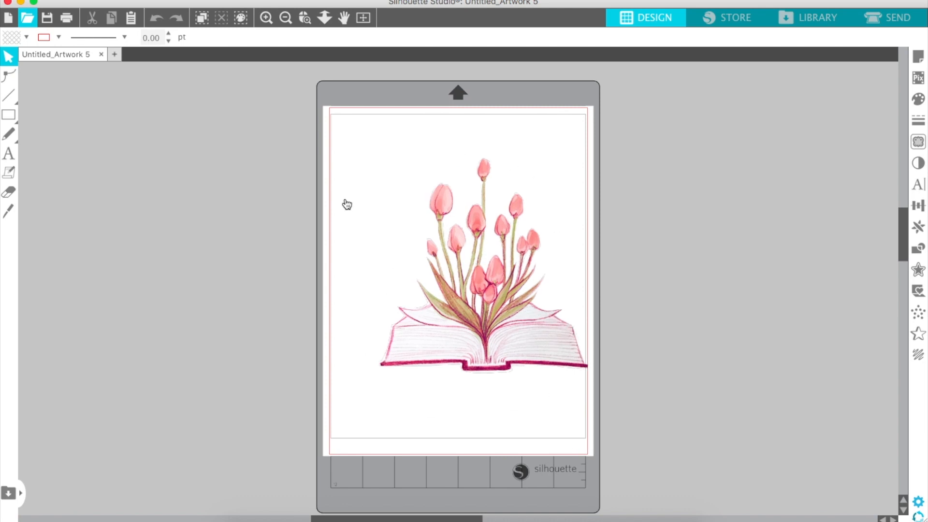
pyautogui.moveTo(493, 315); pyautogui.dragTo(475, 306)
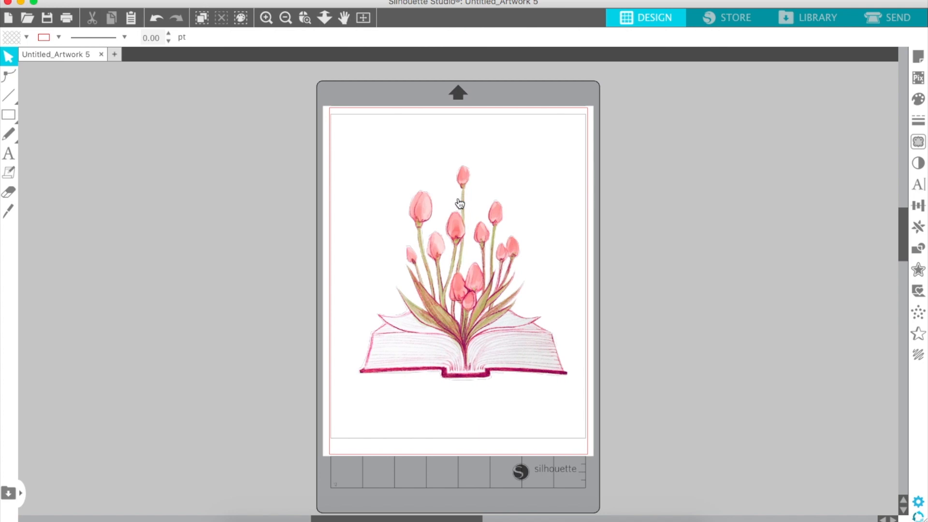
# Turn on registration marks with a 0.394 in inset and reposition the artwork centrally between them
pyautogui.click(920, 82)
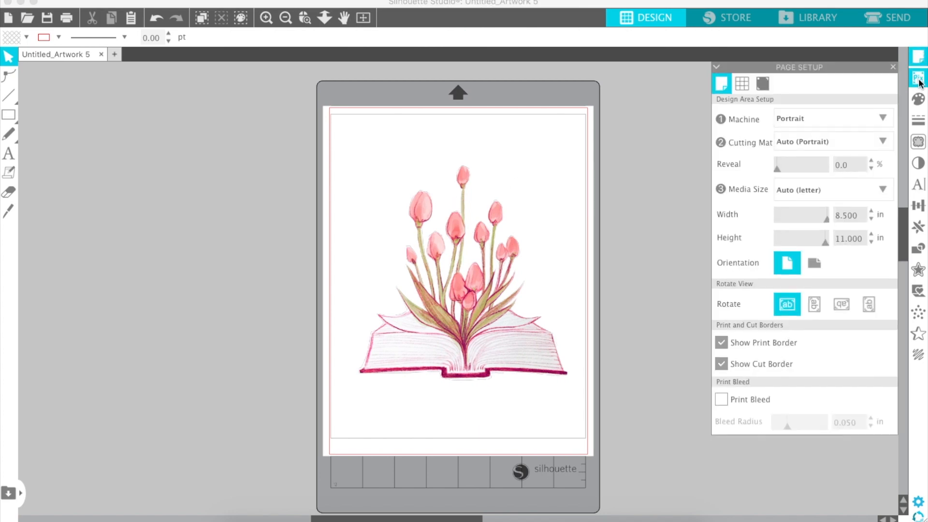
pyautogui.click(764, 86)
pyautogui.click(724, 117)
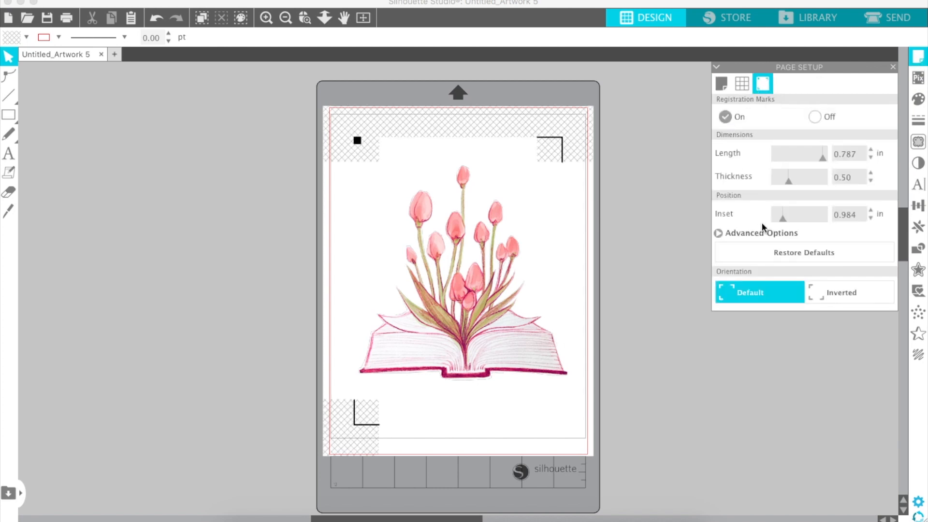
pyautogui.click(779, 222)
pyautogui.moveTo(779, 221); pyautogui.dragTo(755, 224)
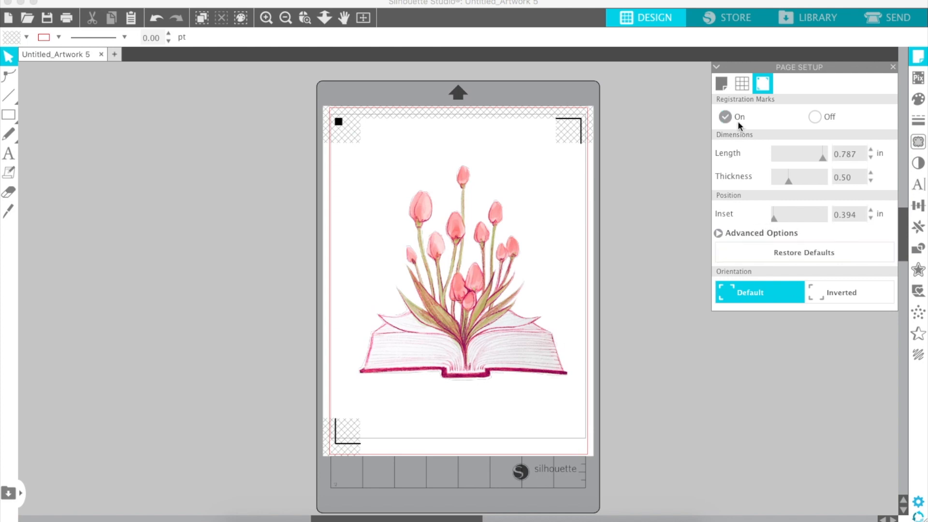
pyautogui.click(723, 85)
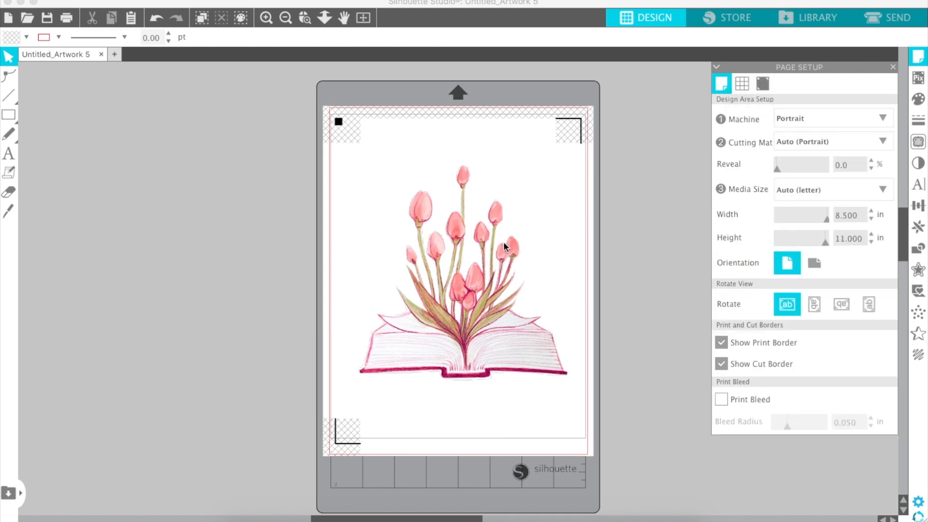
pyautogui.click(469, 269)
pyautogui.moveTo(501, 301)
pyautogui.mouseDown()
pyautogui.moveTo(472, 277)
pyautogui.moveTo(477, 301)
pyautogui.moveTo(493, 299)
pyautogui.mouseUp()
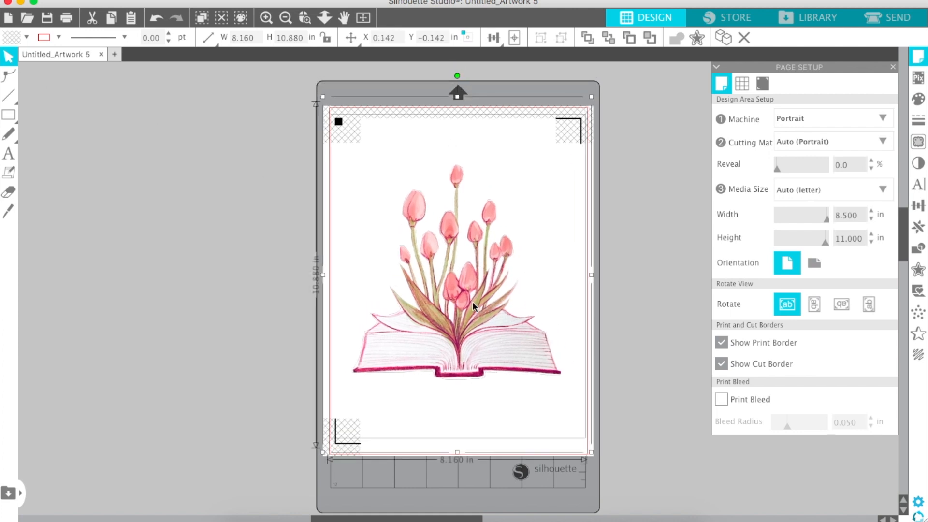
# Select a trace area about 6.87 by 7.38 in enclosing the whole book and tulips drawing
pyautogui.click(919, 142)
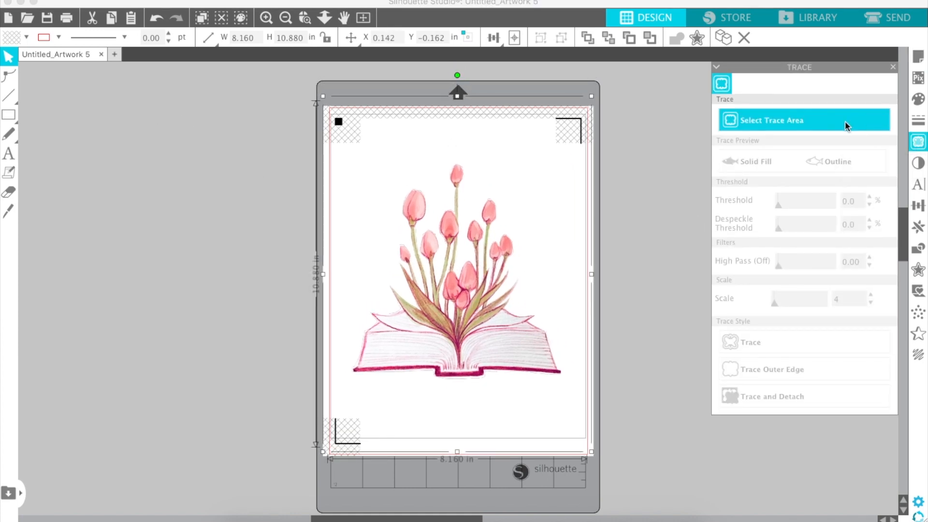
pyautogui.click(778, 124)
pyautogui.moveTo(351, 152); pyautogui.dragTo(569, 389)
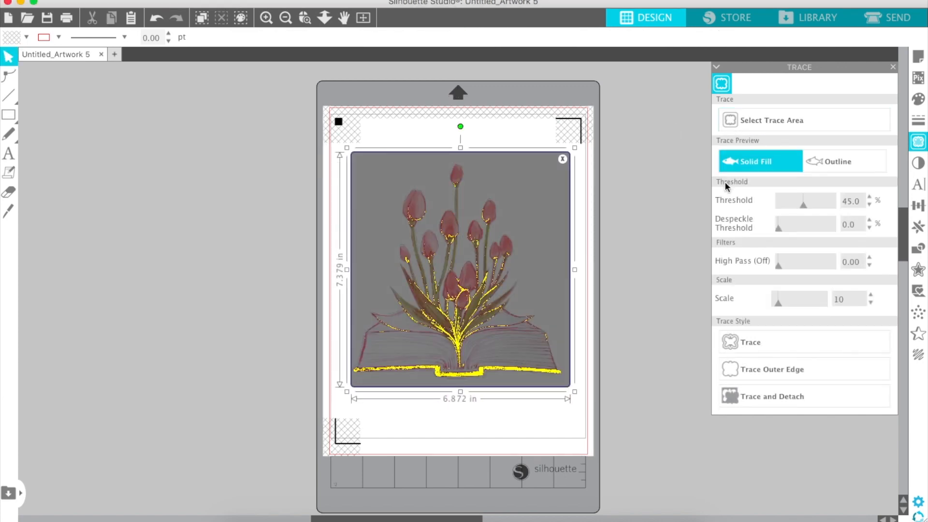
# Set the trace threshold to 100% with despeckle at 0, and trace the artwork's outer edge
pyautogui.moveTo(803, 204); pyautogui.dragTo(849, 199)
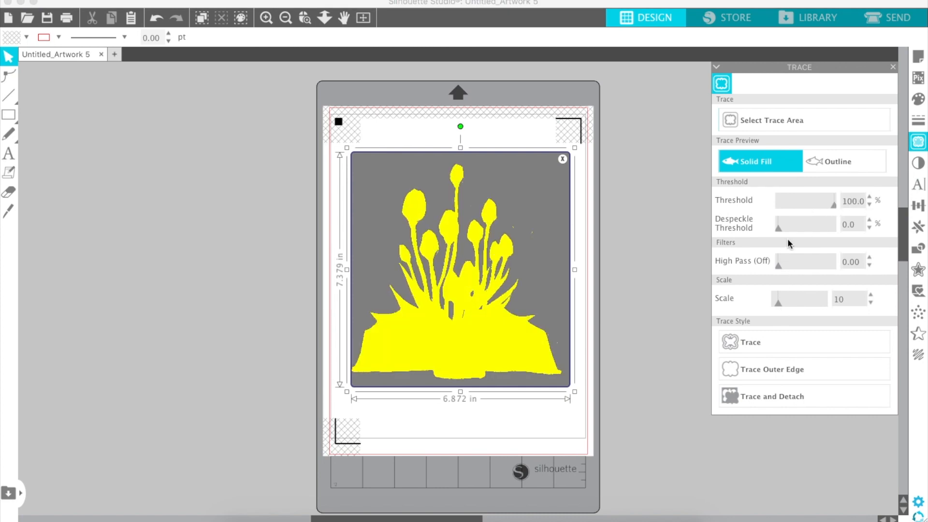
pyautogui.moveTo(780, 228); pyautogui.dragTo(831, 228)
pyautogui.moveTo(708, 241); pyautogui.dragTo(793, 230)
pyautogui.moveTo(781, 229)
pyautogui.mouseDown()
pyautogui.moveTo(805, 228)
pyautogui.moveTo(753, 235)
pyautogui.mouseUp()
pyautogui.click(778, 367)
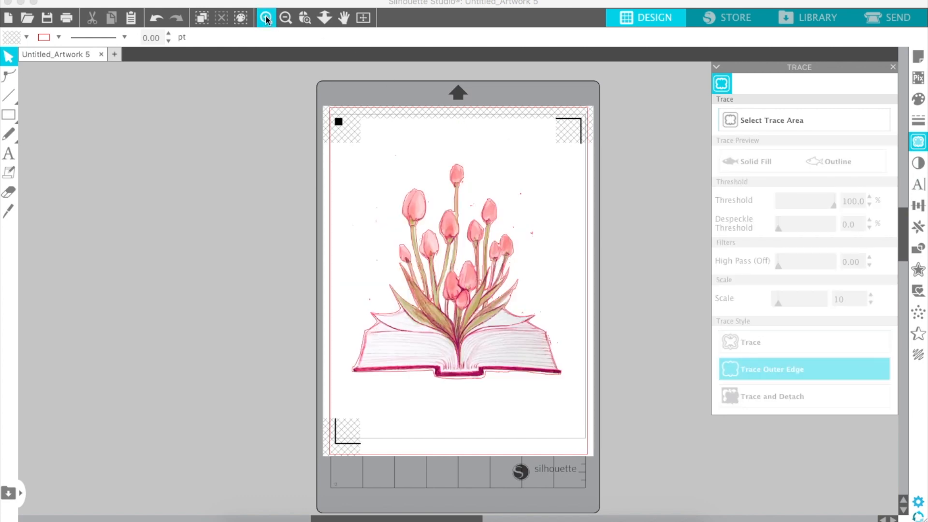
# Inspect the traced edge around the tulips up close, and move the artwork aside from its outline
pyautogui.click(266, 19)
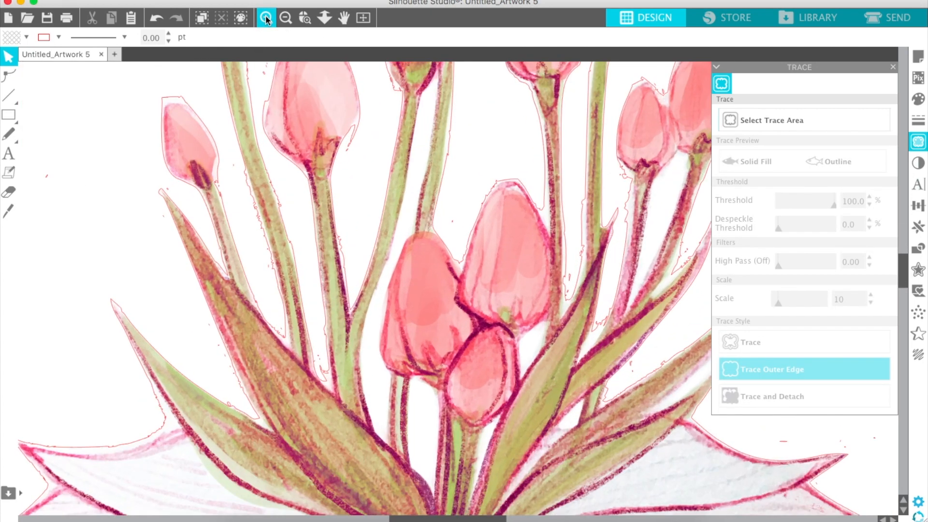
pyautogui.click(266, 20)
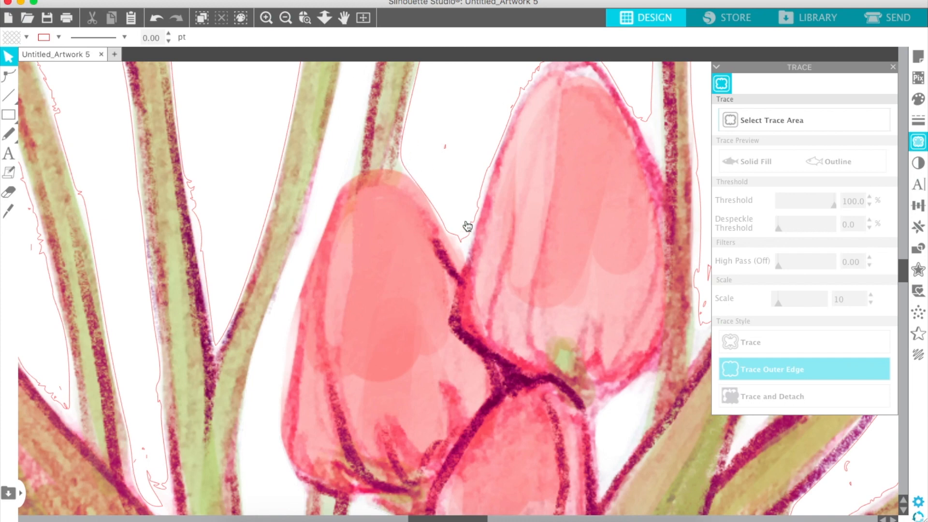
pyautogui.click(286, 18)
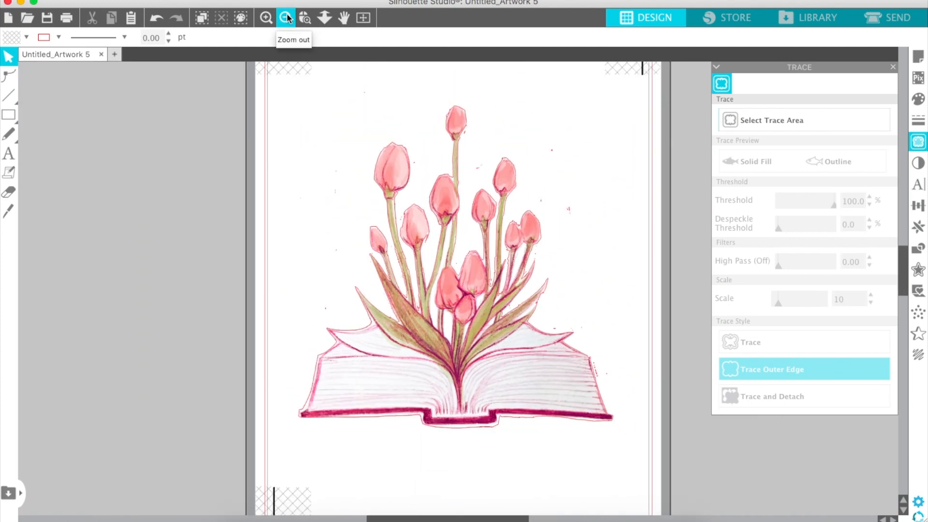
pyautogui.moveTo(489, 262)
pyautogui.mouseDown()
pyautogui.moveTo(567, 274)
pyautogui.moveTo(629, 258)
pyautogui.mouseUp()
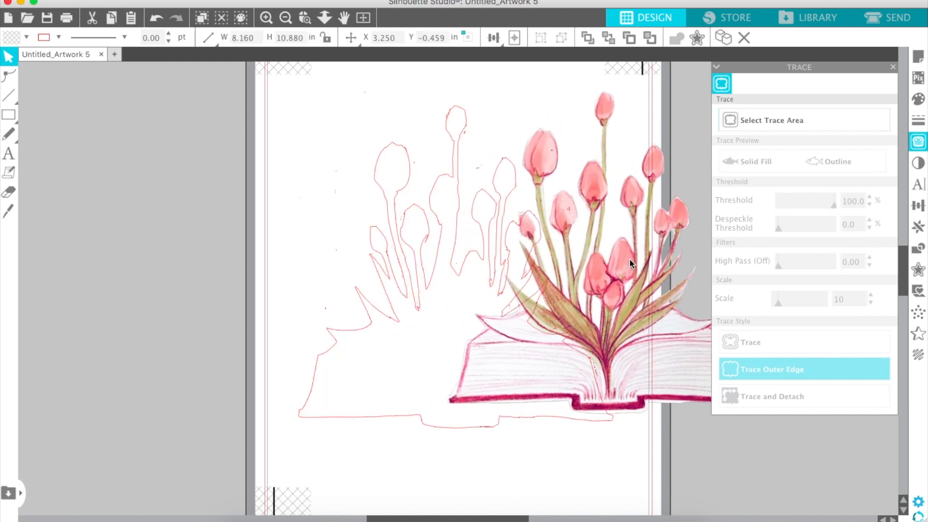
pyautogui.click(420, 273)
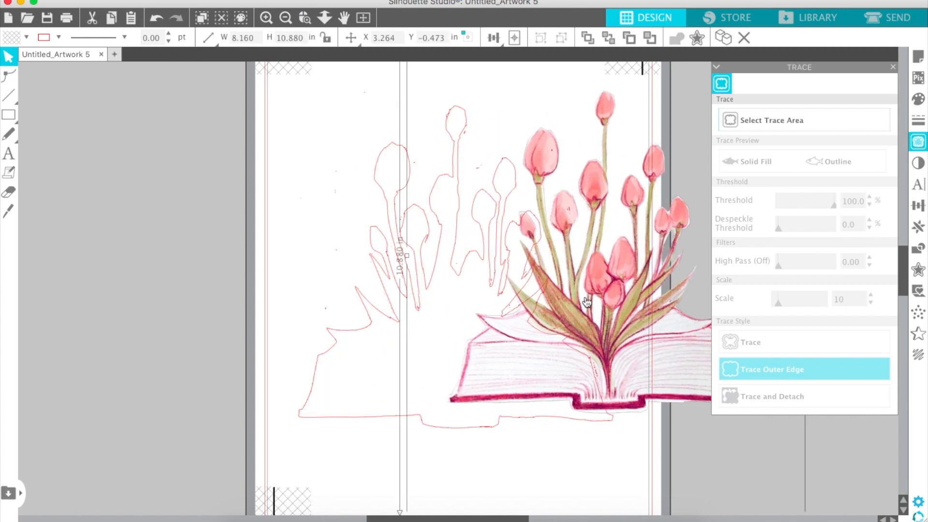
pyautogui.moveTo(546, 303); pyautogui.dragTo(554, 284)
# Offset the traced outline outward by 0.125 in with rounded corners
pyautogui.click(369, 326)
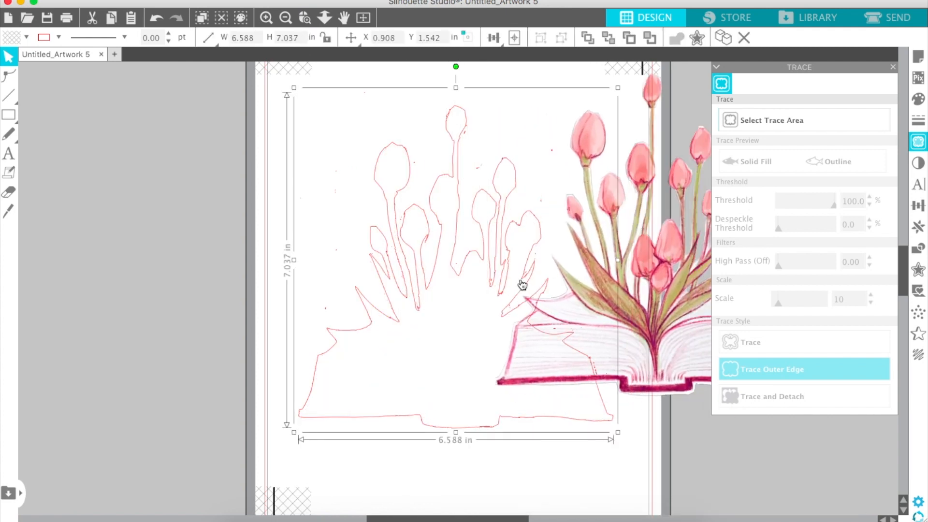
pyautogui.click(919, 271)
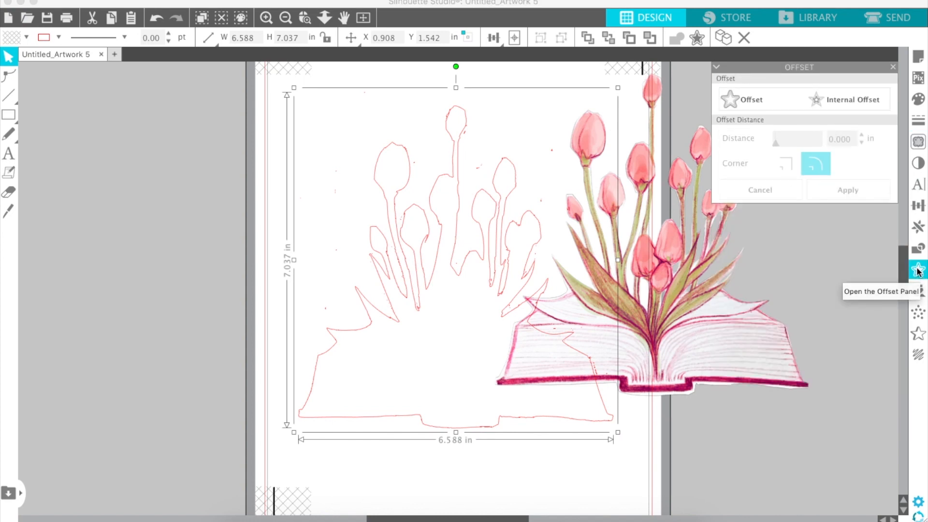
pyautogui.click(757, 104)
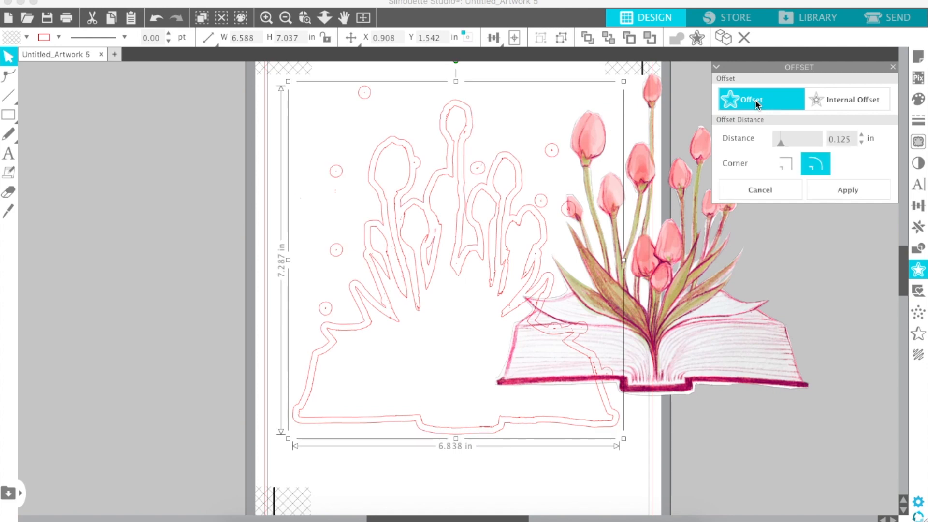
# Move the original trace outline out of the offset outline and delete it
pyautogui.moveTo(433, 320); pyautogui.dragTo(456, 350)
pyautogui.moveTo(459, 265)
pyautogui.mouseDown()
pyautogui.moveTo(481, 290)
pyautogui.moveTo(733, 309)
pyautogui.moveTo(422, 327)
pyautogui.moveTo(427, 392)
pyautogui.mouseUp()
pyautogui.moveTo(460, 323)
pyautogui.mouseDown()
pyautogui.moveTo(398, 292)
pyautogui.moveTo(394, 207)
pyautogui.moveTo(302, 207)
pyautogui.mouseUp()
pyautogui.rightClick(304, 205)
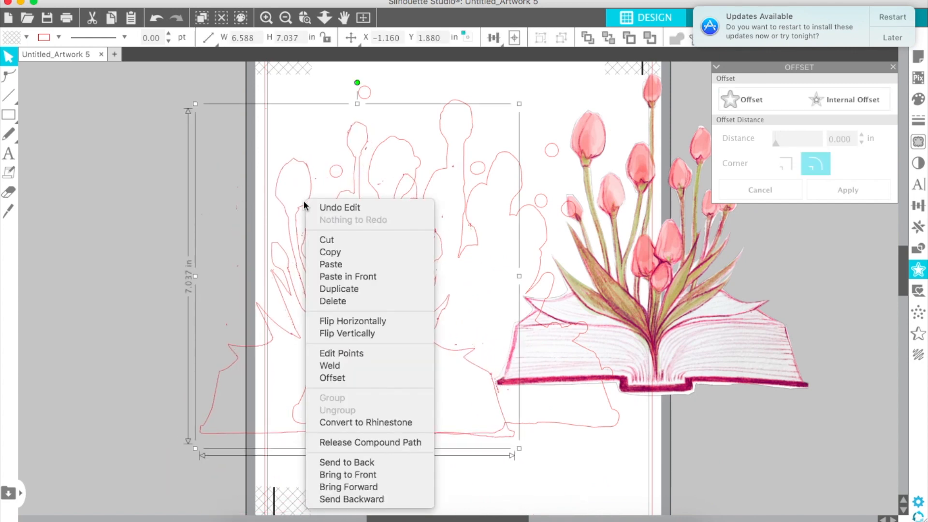
pyautogui.click(324, 303)
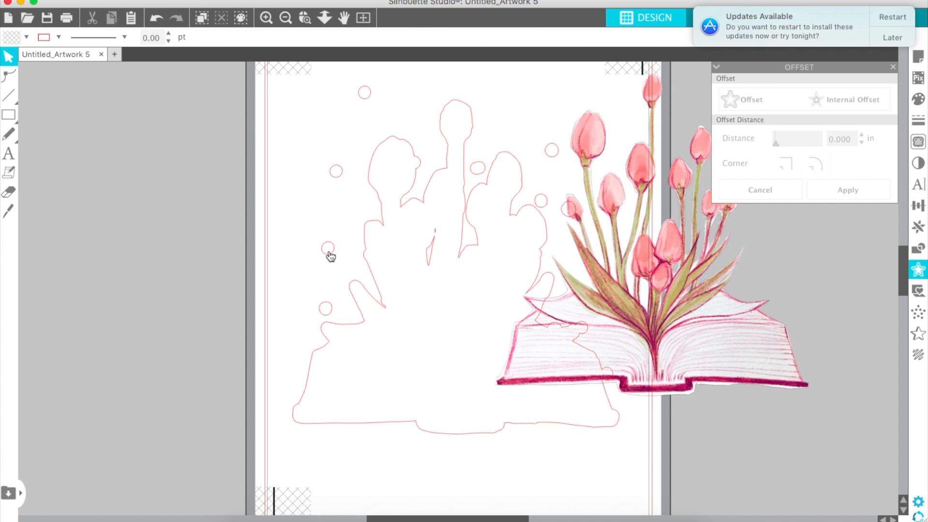
# Delete the stray circles to the left of the offset outline
pyautogui.click(329, 250)
pyautogui.moveTo(329, 251); pyautogui.dragTo(327, 312)
pyautogui.click(356, 192)
pyautogui.press('Delete')
pyautogui.click(365, 94)
pyautogui.press('Delete')
# Move the artwork farther away from the outline and delete the remaining stray circles around the right-hand tulips
pyautogui.click(480, 172)
pyautogui.press('Delete')
pyautogui.press('super+z')
pyautogui.moveTo(480, 171); pyautogui.dragTo(807, 260)
pyautogui.click(556, 155)
pyautogui.press('Delete')
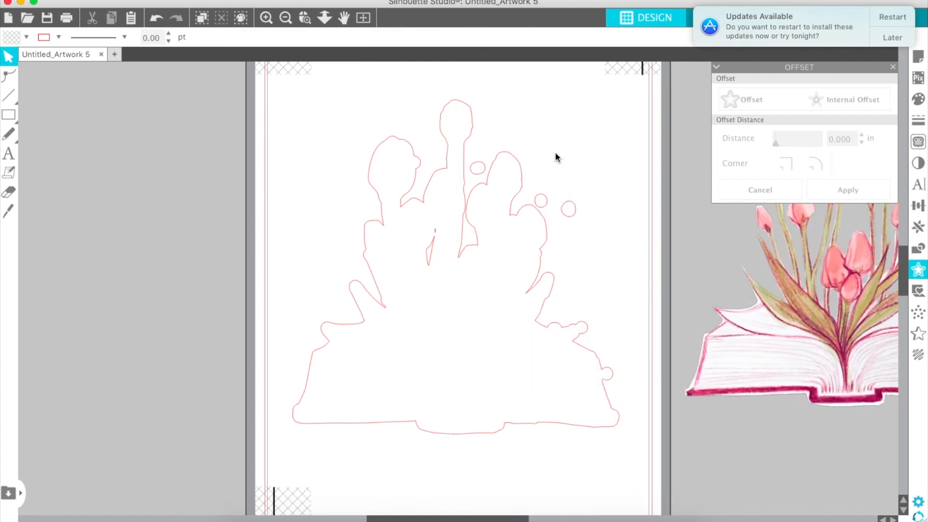
pyautogui.click(566, 210)
pyautogui.press('Delete')
pyautogui.press('Delete')
pyautogui.click(476, 170)
pyautogui.press('Delete')
# Move the artwork back inside the cleaned offset outline
pyautogui.moveTo(435, 245)
pyautogui.mouseDown()
pyautogui.moveTo(428, 259)
pyautogui.moveTo(434, 253)
pyautogui.mouseUp()
pyautogui.moveTo(750, 378); pyautogui.dragTo(383, 385)
pyautogui.moveTo(457, 354); pyautogui.dragTo(457, 351)
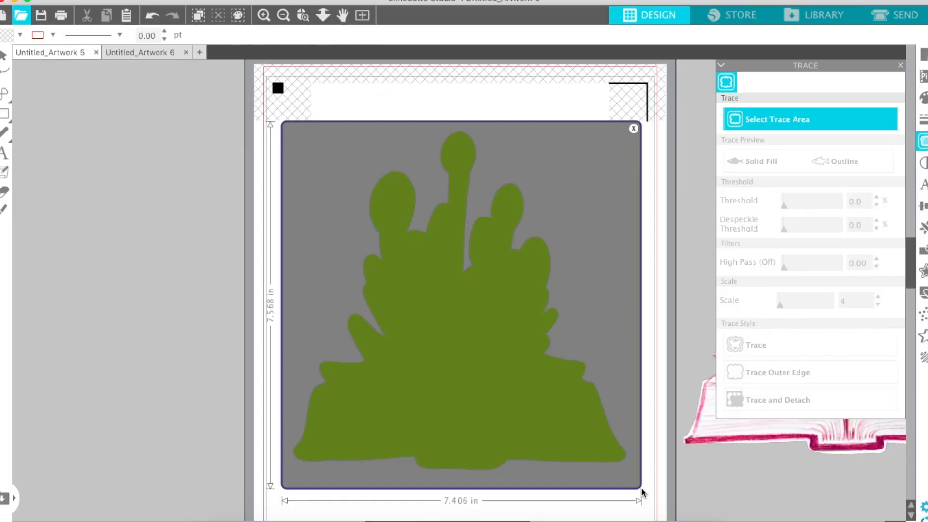
# Trace the outer edge of the green silhouette at an 84% threshold, and move the silhouette away from the outline
pyautogui.moveTo(641, 487); pyautogui.dragTo(645, 489)
pyautogui.moveTo(811, 211)
pyautogui.mouseDown()
pyautogui.moveTo(842, 205)
pyautogui.moveTo(831, 206)
pyautogui.mouseUp()
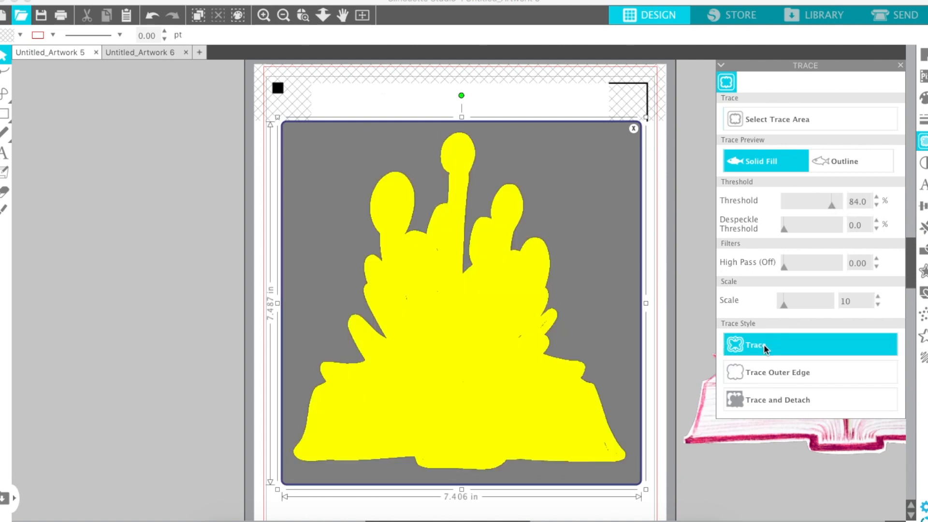
pyautogui.click(768, 371)
pyautogui.moveTo(485, 337); pyautogui.dragTo(223, 320)
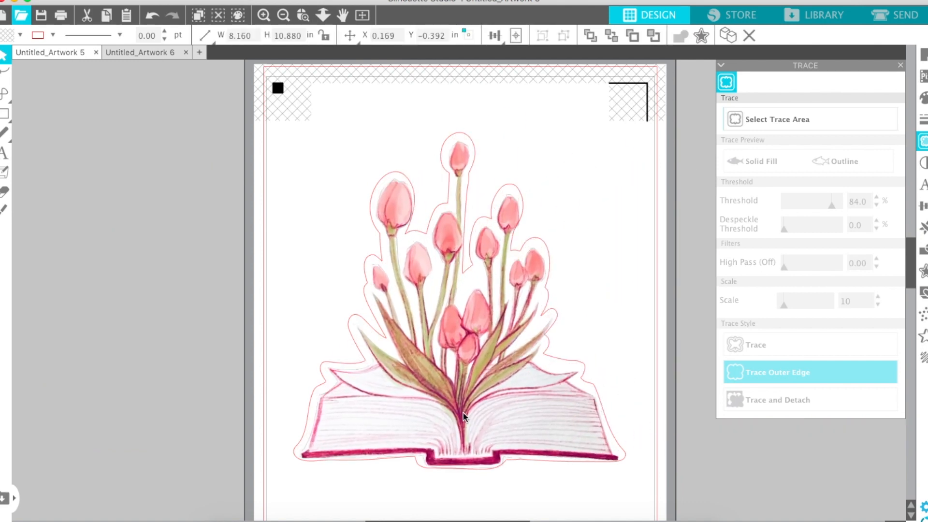
pyautogui.click(582, 367)
pyautogui.click(924, 272)
pyautogui.click(756, 98)
pyautogui.moveTo(787, 144)
pyautogui.mouseDown()
pyautogui.moveTo(798, 146)
pyautogui.moveTo(780, 146)
pyautogui.mouseUp()
# Move the book and tulips artwork to the right, clear of the new traced outline
pyautogui.moveTo(526, 263); pyautogui.dragTo(746, 260)
pyautogui.click(530, 250)
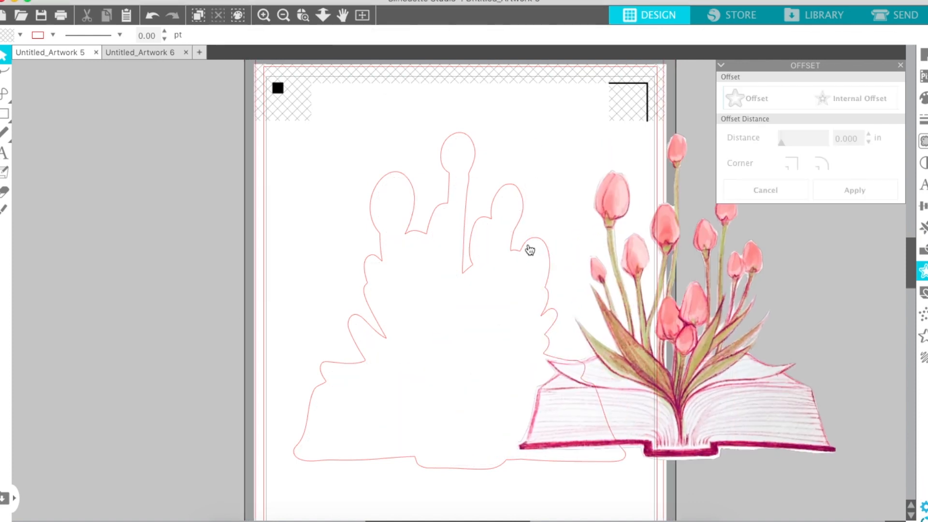
pyautogui.moveTo(644, 298); pyautogui.dragTo(760, 296)
# Offset the silhouette's traced outline outward by slightly more than 0.125 in with rounded corners
pyautogui.click(349, 364)
pyautogui.click(756, 98)
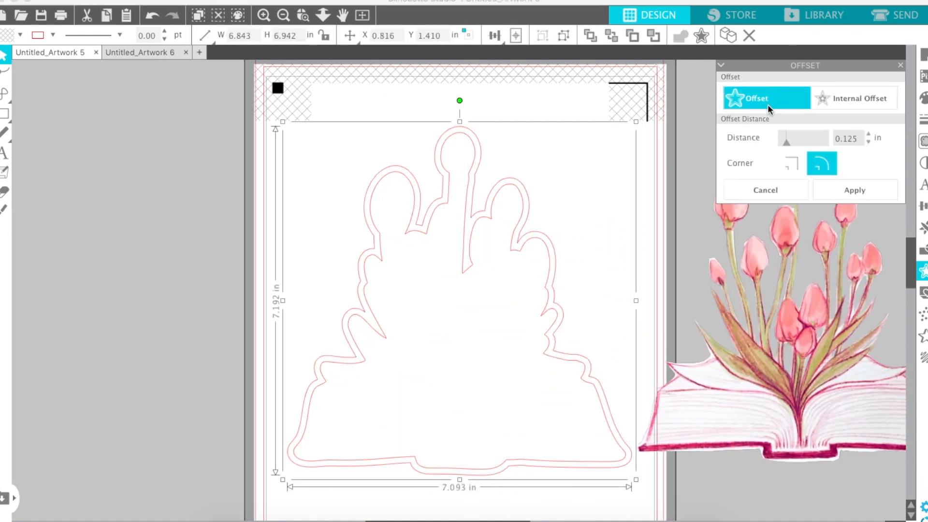
pyautogui.moveTo(789, 143)
pyautogui.mouseDown()
pyautogui.moveTo(796, 144)
pyautogui.moveTo(787, 146)
pyautogui.mouseUp()
# Delete the inner traced outline and move the artwork back inside the offset outline
pyautogui.click(362, 367)
pyautogui.moveTo(360, 362); pyautogui.dragTo(354, 376)
pyautogui.press('Delete')
pyautogui.moveTo(777, 354); pyautogui.dragTo(440, 357)
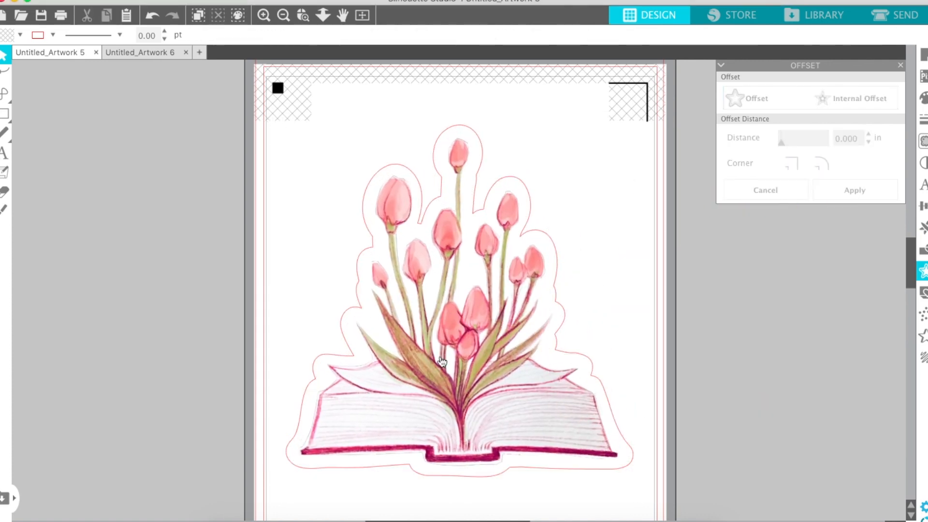
# Select the artwork together with its cut outline and group them
pyautogui.moveTo(679, 458); pyautogui.dragTo(239, 182)
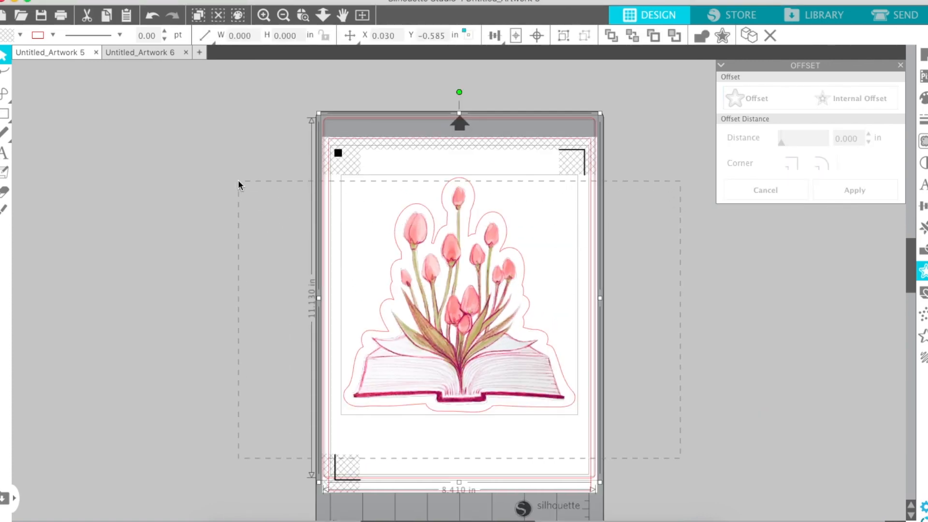
pyautogui.rightClick(482, 330)
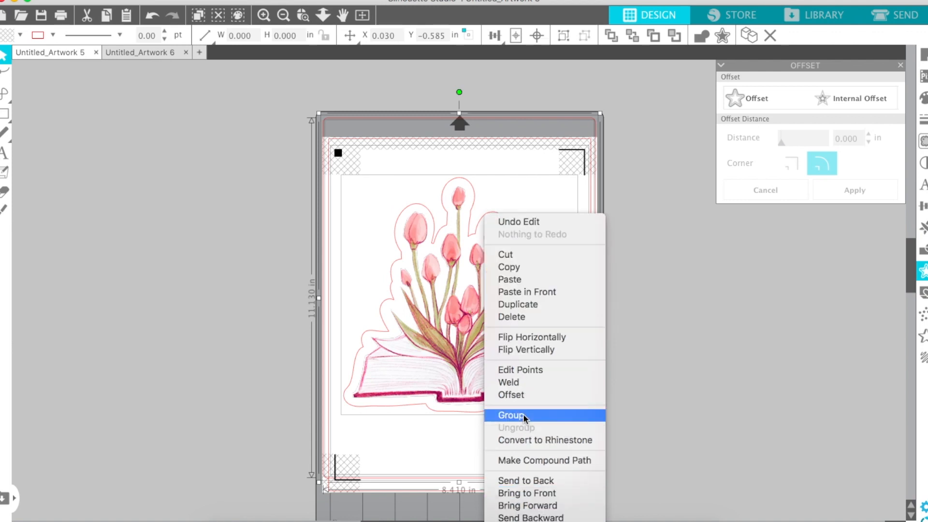
pyautogui.click(525, 416)
# Scale the grouped sticker down to roughly half size and place it left of center, between the registration marks
pyautogui.moveTo(600, 113); pyautogui.dragTo(470, 289)
pyautogui.moveTo(422, 369); pyautogui.dragTo(450, 297)
pyautogui.click(281, 145)
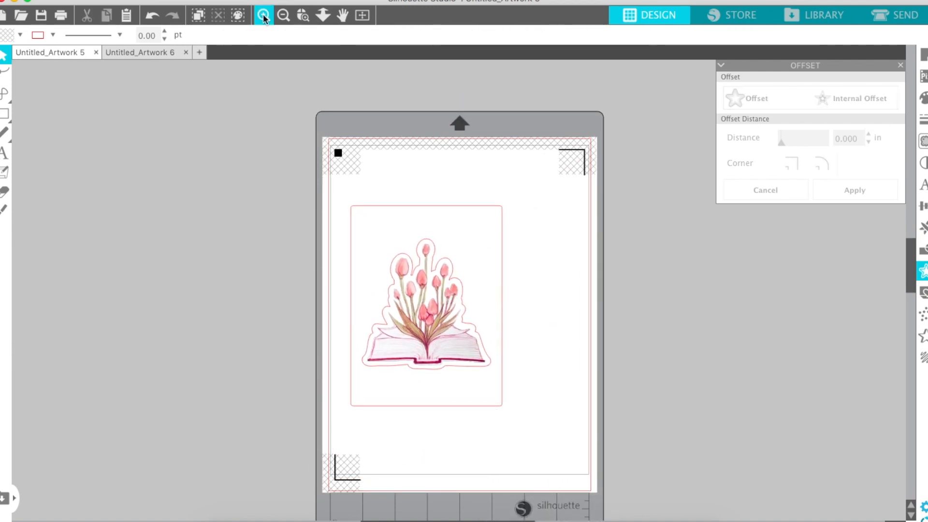
# Remove the rectangular frame around the tulip sticker, keeping the artwork and its curved cut outline
pyautogui.click(263, 15)
pyautogui.moveTo(411, 168); pyautogui.dragTo(436, 178)
pyautogui.moveTo(457, 303); pyautogui.dragTo(463, 264)
pyautogui.rightClick(463, 278)
pyautogui.click(493, 480)
pyautogui.moveTo(555, 276); pyautogui.dragTo(835, 282)
pyautogui.moveTo(700, 356); pyautogui.dragTo(438, 351)
# Resize the sticker to 3 in wide and place it in the page's upper-left area beside the registration mark
pyautogui.click(450, 302)
pyautogui.moveTo(450, 302); pyautogui.dragTo(393, 219)
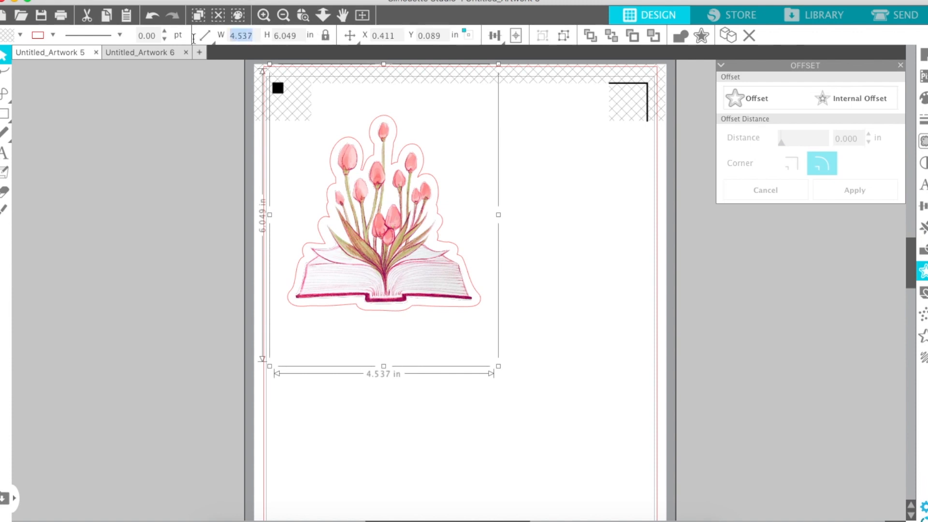
pyautogui.write('3')
pyautogui.press('Return')
pyautogui.moveTo(390, 226); pyautogui.dragTo(370, 151)
# Complete the first row with two more copies of the sticker, an upside-down one in the middle and an upright one beside it
pyautogui.click(263, 15)
pyautogui.scroll(5, 483, 260)
pyautogui.click(283, 16)
pyautogui.press('super+d')
pyautogui.moveTo(497, 128); pyautogui.dragTo(499, 325)
pyautogui.moveTo(503, 213); pyautogui.dragTo(468, 209)
pyautogui.press('super+v')
pyautogui.moveTo(424, 313); pyautogui.dragTo(576, 265)
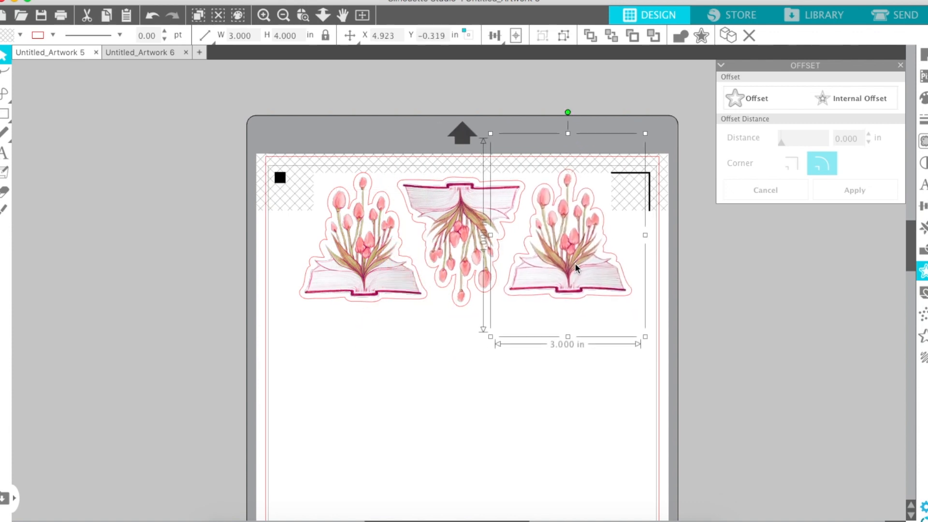
# Paste another copy, turn it upside down and fit it closely beneath the first row's left sticker
pyautogui.click(735, 389)
pyautogui.scroll(-4, 735, 389)
pyautogui.press('super+v')
pyautogui.moveTo(395, 217); pyautogui.dragTo(352, 324)
pyautogui.moveTo(376, 178); pyautogui.dragTo(440, 297)
pyautogui.moveTo(333, 327); pyautogui.dragTo(309, 298)
pyautogui.click(464, 310)
pyautogui.click(369, 272)
pyautogui.moveTo(470, 264); pyautogui.dragTo(465, 285)
pyautogui.moveTo(364, 257); pyautogui.dragTo(361, 268)
pyautogui.moveTo(467, 298); pyautogui.dragTo(338, 387)
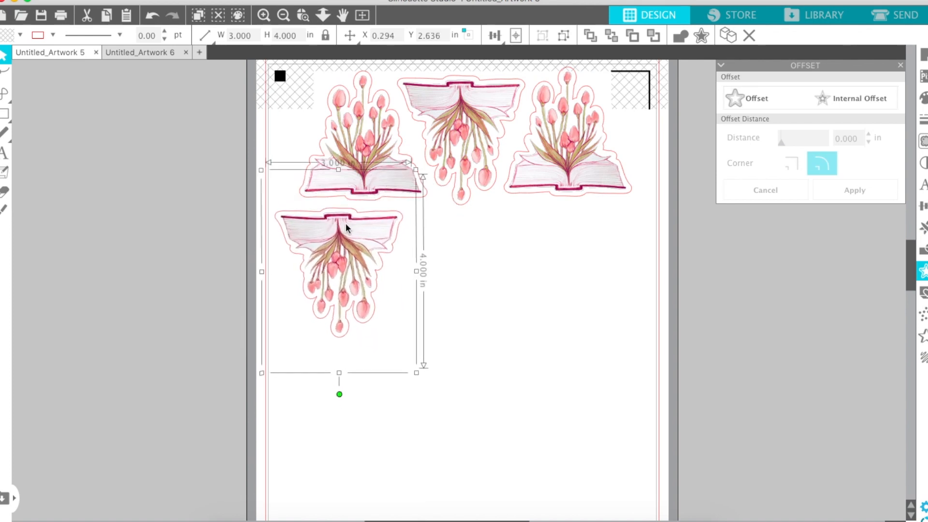
pyautogui.moveTo(346, 224); pyautogui.dragTo(373, 225)
# Complete the second row with an upright copy in the middle and an upside-down copy at its right end
pyautogui.press('super+v')
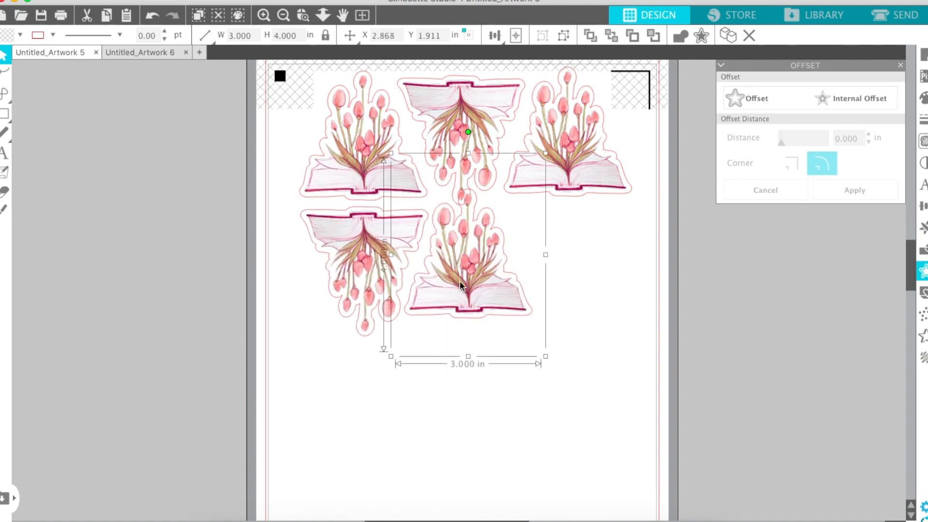
pyautogui.moveTo(463, 263); pyautogui.dragTo(462, 283)
pyautogui.press('super+v')
pyautogui.moveTo(549, 268); pyautogui.dragTo(608, 275)
pyautogui.moveTo(555, 153); pyautogui.dragTo(556, 321)
pyautogui.moveTo(571, 244); pyautogui.dragTo(583, 236)
# Duplicate the three second-row stickers and place the copies directly below as a third row
pyautogui.click(697, 327)
pyautogui.scroll(-4, 697, 327)
pyautogui.moveTo(580, 316); pyautogui.dragTo(321, 194)
pyautogui.press('super+c')
pyautogui.press('super+v')
pyautogui.moveTo(488, 249); pyautogui.dragTo(467, 363)
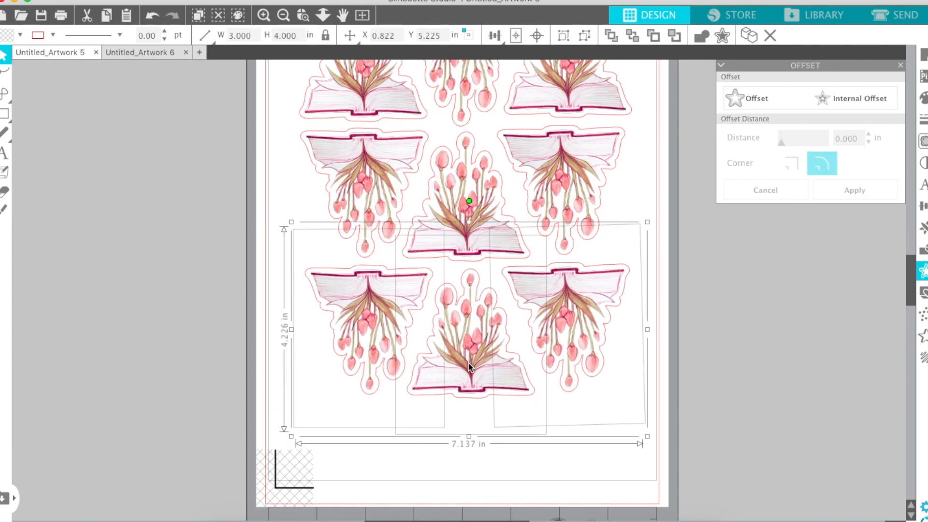
pyautogui.click(709, 353)
# Open logo.studio3 from the Downloads folder
pyautogui.scroll(3, 710, 353)
pyautogui.scroll(-2, 710, 353)
pyautogui.click(132, 54)
pyautogui.click(124, 1)
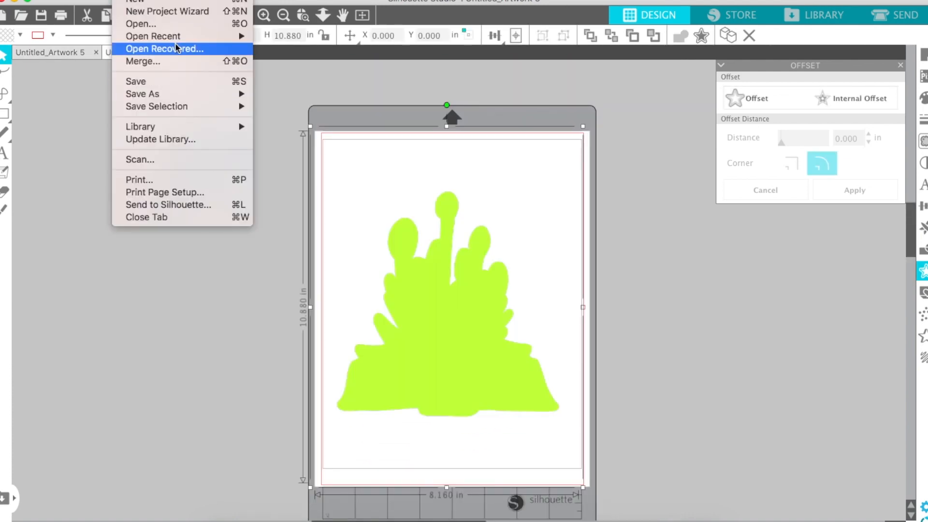
pyautogui.click(93, 81)
pyautogui.click(20, 20)
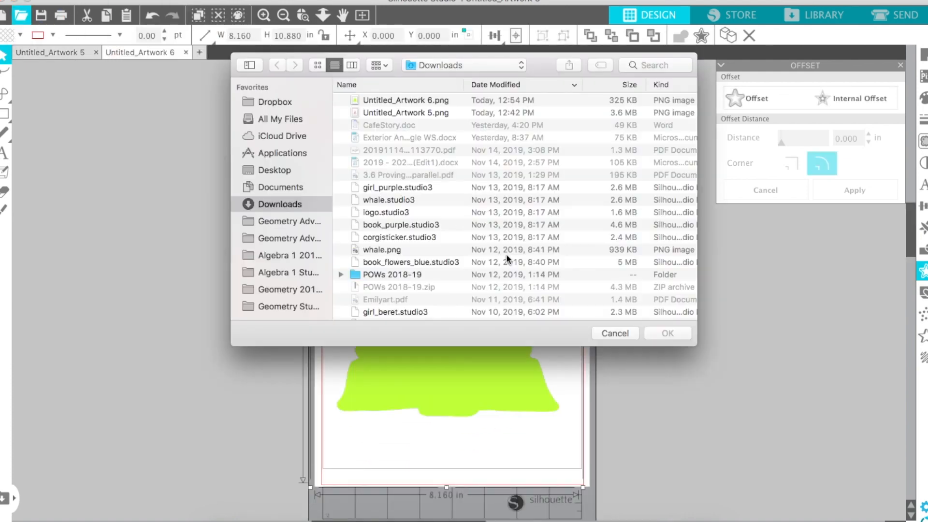
pyautogui.click(422, 213)
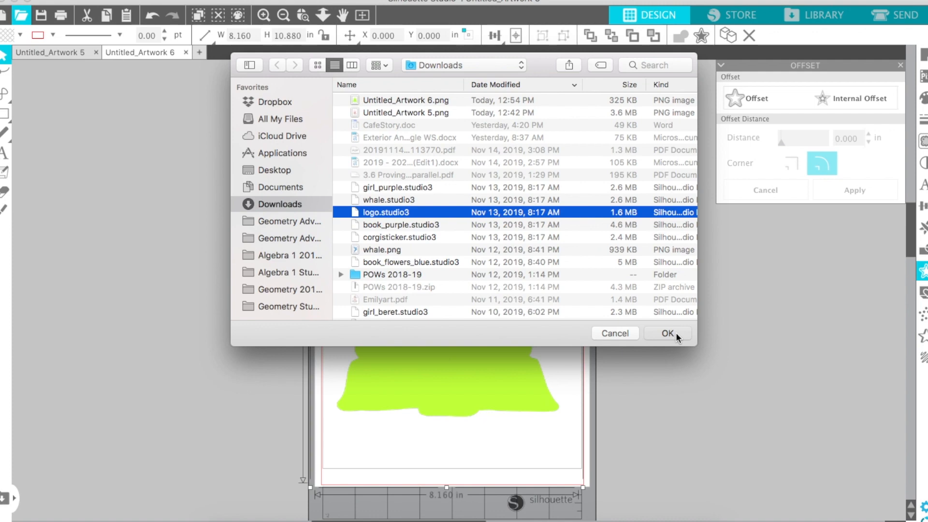
pyautogui.click(672, 331)
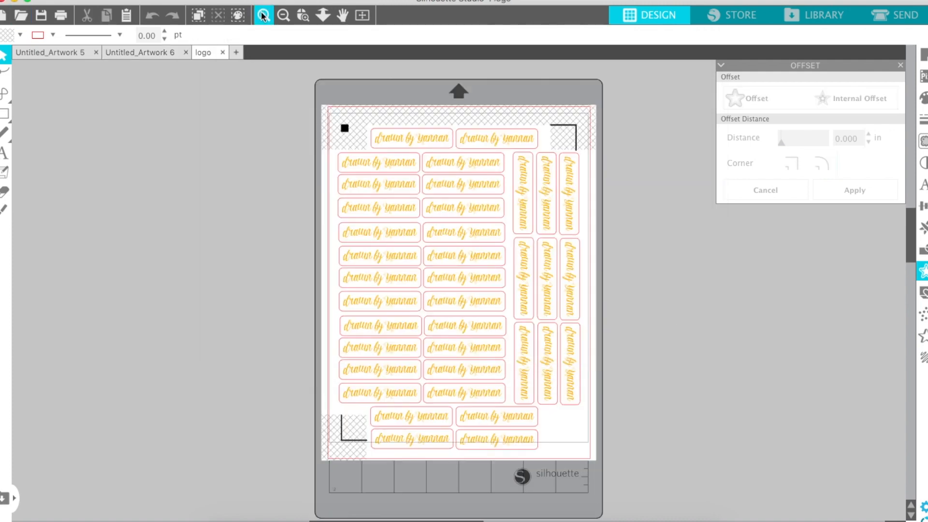
# Copy one signature label from the logo file into Untitled_Artwork 5, below the third sticker row
pyautogui.click(263, 16)
pyautogui.click(50, 52)
pyautogui.scroll(-3, 362, 288)
pyautogui.press('super+v')
pyautogui.moveTo(403, 409); pyautogui.dragTo(370, 376)
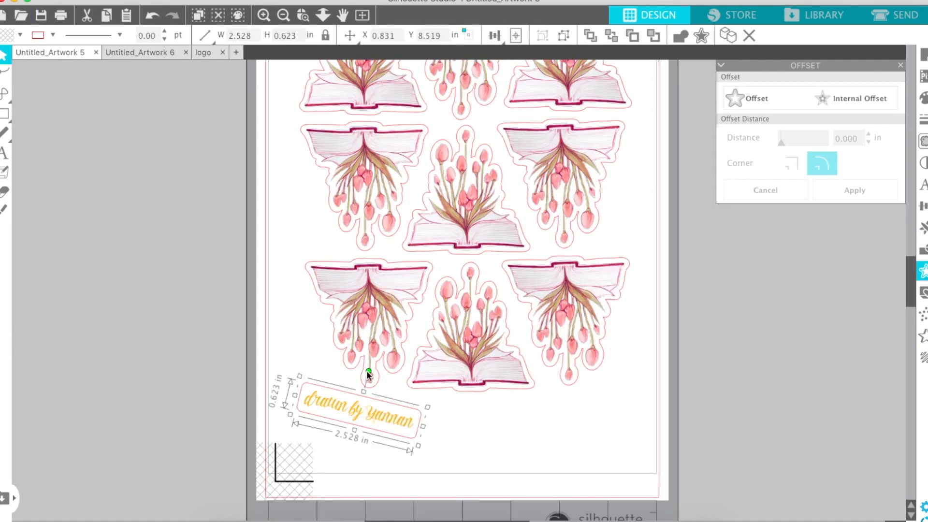
# Arrange label copies in two rows of two beneath the stickers, with vertical ones along the lower left and right page edges
pyautogui.click(483, 419)
pyautogui.moveTo(413, 411); pyautogui.dragTo(414, 444)
pyautogui.moveTo(497, 460); pyautogui.dragTo(546, 408)
pyautogui.click(755, 379)
pyautogui.moveTo(623, 463); pyautogui.dragTo(522, 420)
pyautogui.moveTo(532, 421); pyautogui.dragTo(448, 461)
pyautogui.moveTo(444, 413); pyautogui.dragTo(334, 484)
pyautogui.moveTo(428, 452); pyautogui.dragTo(294, 348)
pyautogui.click(725, 382)
pyautogui.scroll(1, 387, 396)
pyautogui.press('super+v')
pyautogui.moveTo(470, 459); pyautogui.dragTo(415, 502)
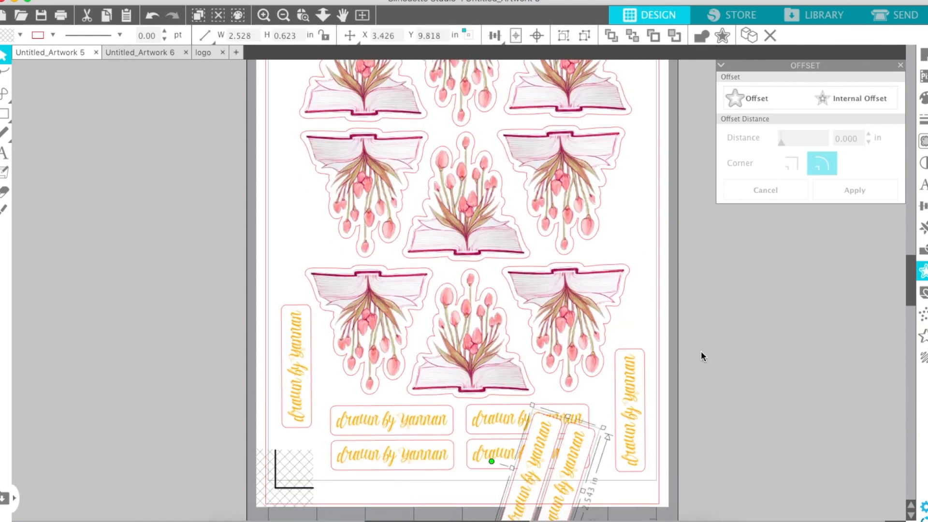
pyautogui.press('BackSpace')
# Fit vertical labels on both sides of the second row, nudging its right sticker slightly inward to make room
pyautogui.click(630, 411)
pyautogui.scroll(3, 735, 326)
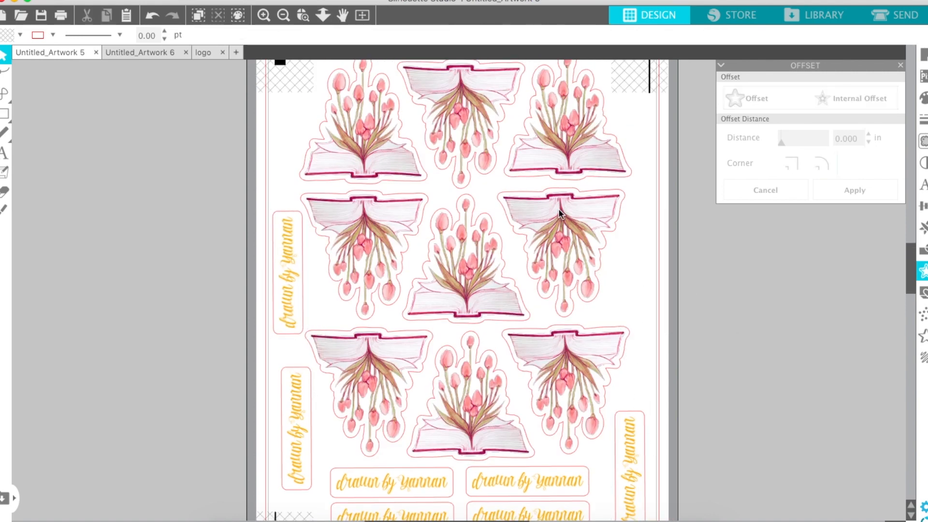
pyautogui.moveTo(559, 213); pyautogui.dragTo(550, 213)
pyautogui.click(626, 425)
pyautogui.click(724, 274)
pyautogui.scroll(2, 724, 273)
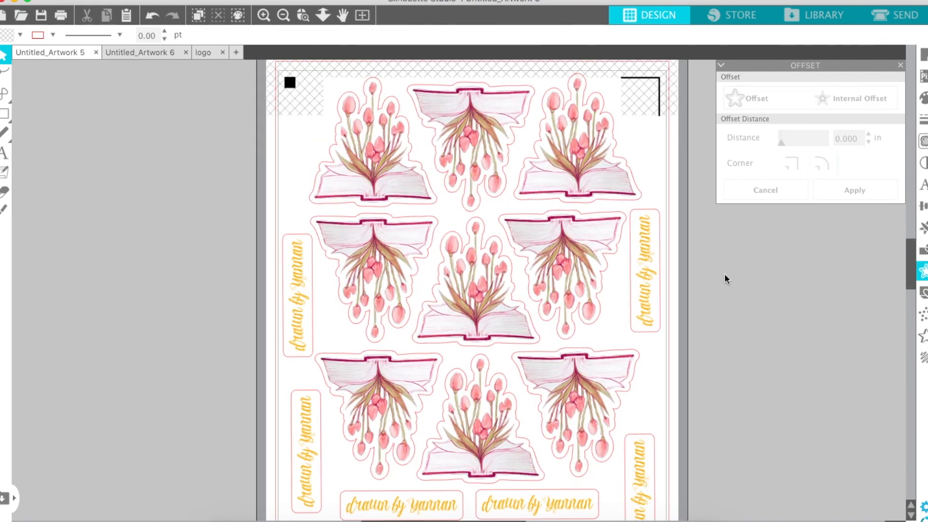
# Print the completed sticker sheet together with its registration marks
pyautogui.scroll(-3, 661, 317)
pyautogui.click(283, 15)
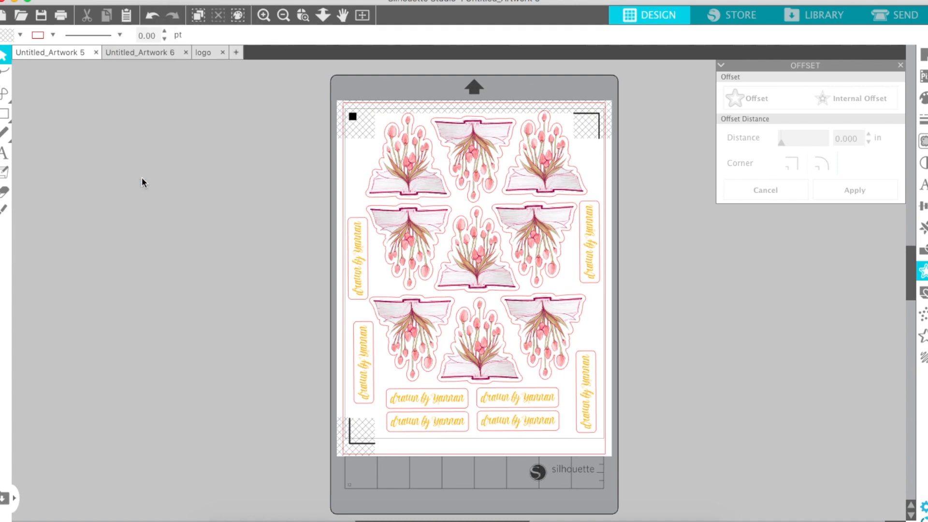
pyautogui.press('super+p')
pyautogui.click(454, 119)
pyautogui.click(454, 96)
pyautogui.click(500, 194)
pyautogui.click(497, 247)
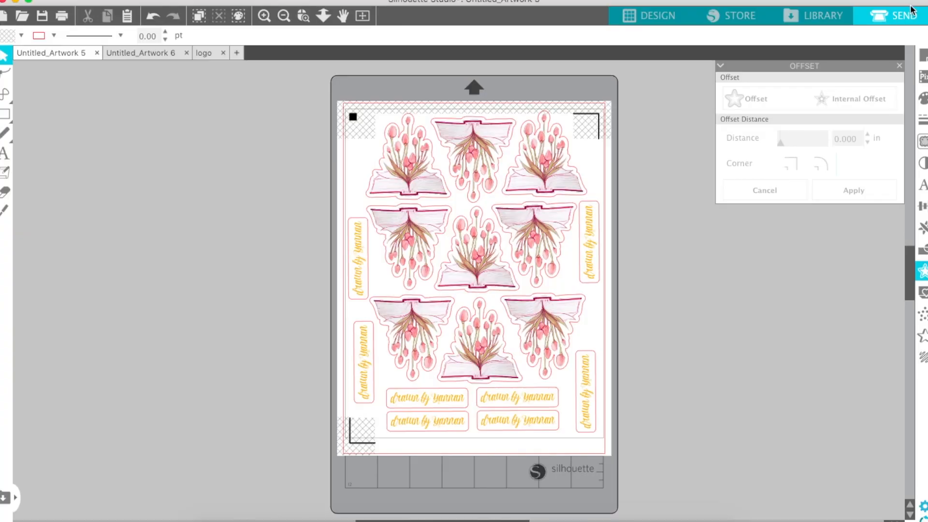
# Send the sheet to the cutter using the Cardstock, Plain material with the AutoBlade Cut action
pyautogui.click(910, 9)
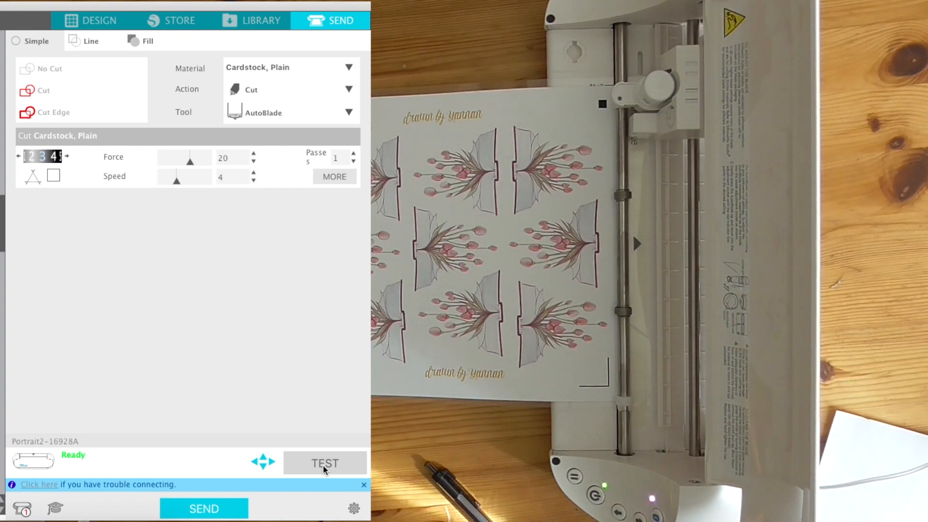
pyautogui.click(230, 514)
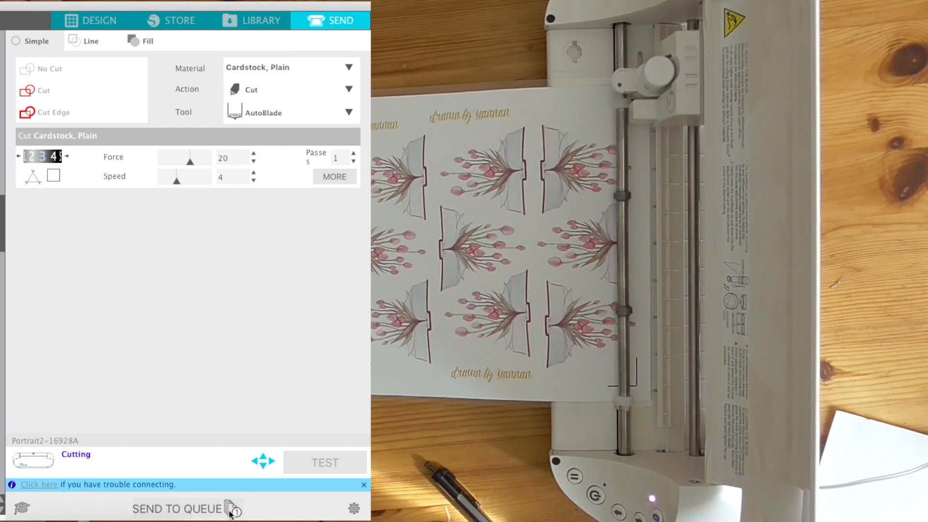